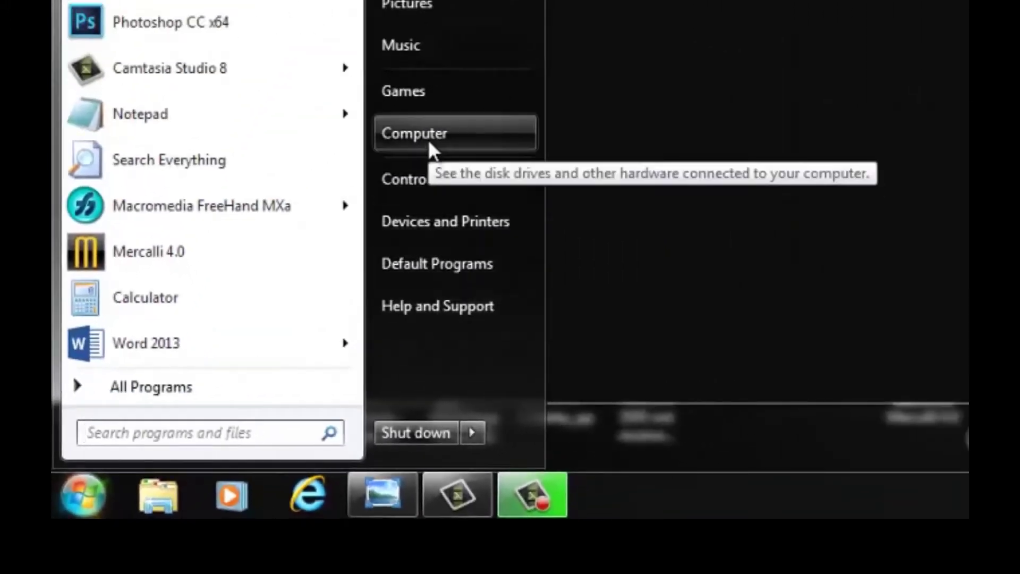
# - Launch Computer Management via Manage on Computer and enlarge its window to nearly full screen
pyautogui.rightClick(428, 139)
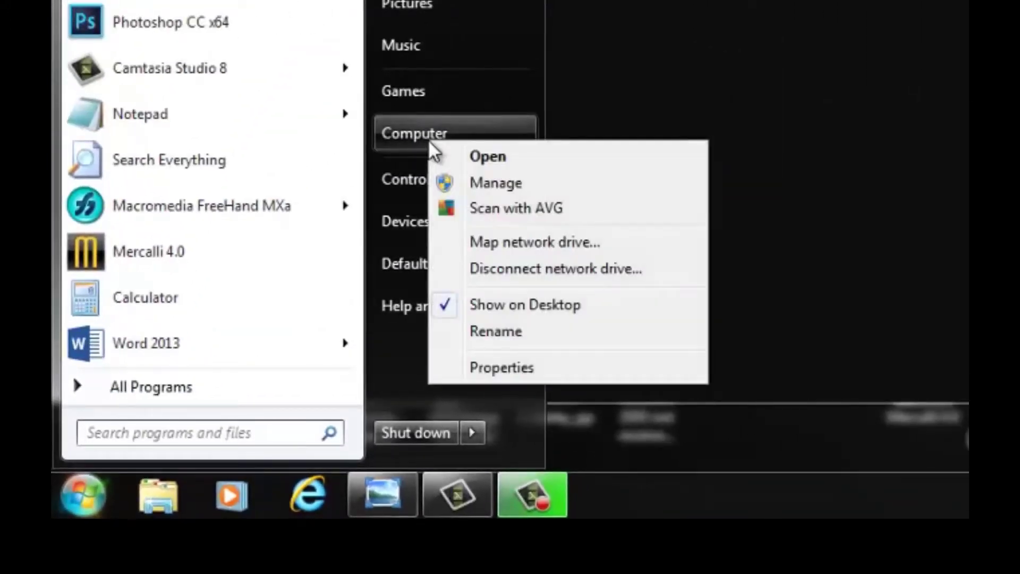
pyautogui.click(479, 184)
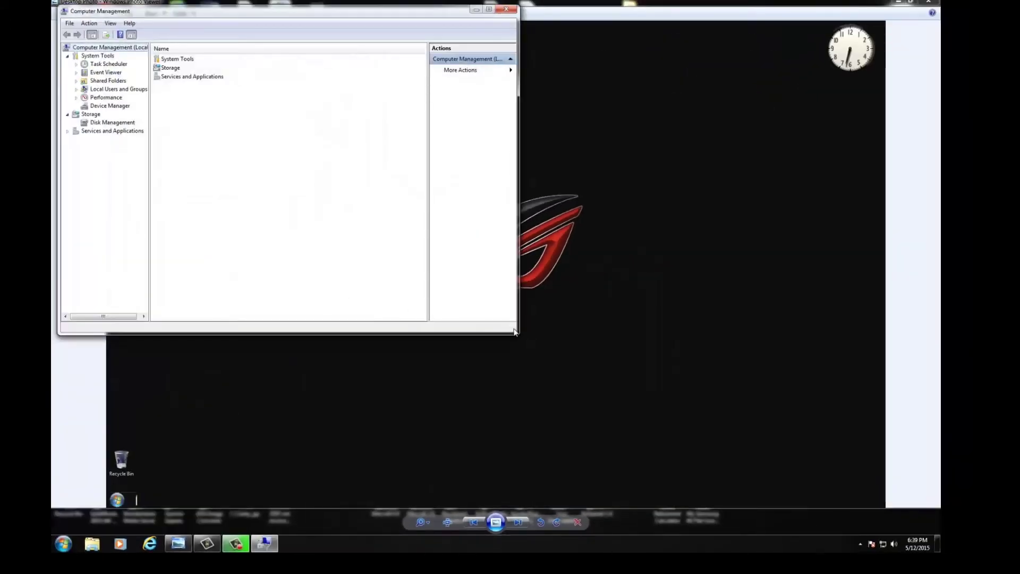
pyautogui.moveTo(515, 333); pyautogui.dragTo(926, 508)
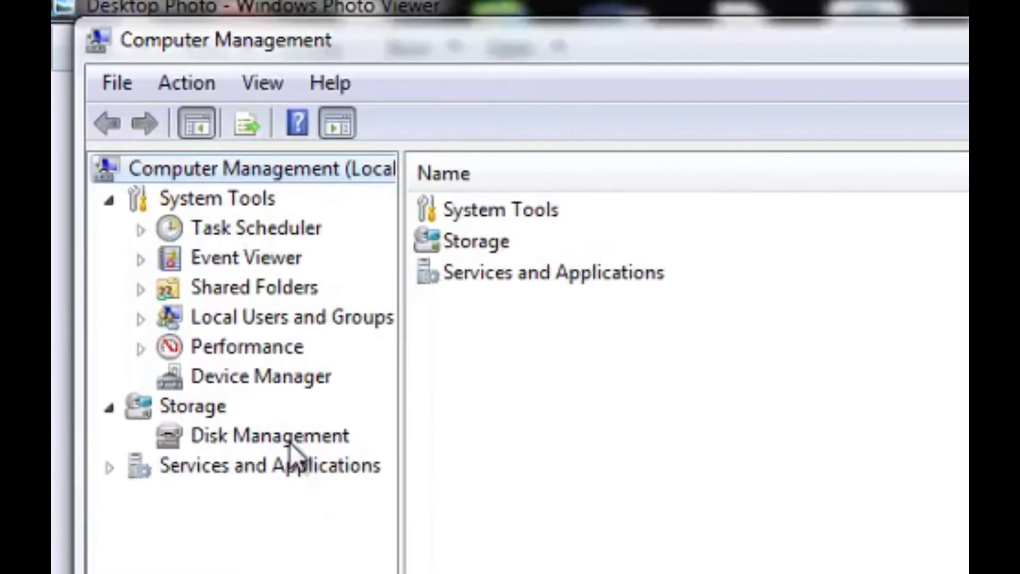
# - Show Disk Management and inspect the options for Disk 1's 2048 GB and 1678 GB unallocated regions
pyautogui.click(291, 441)
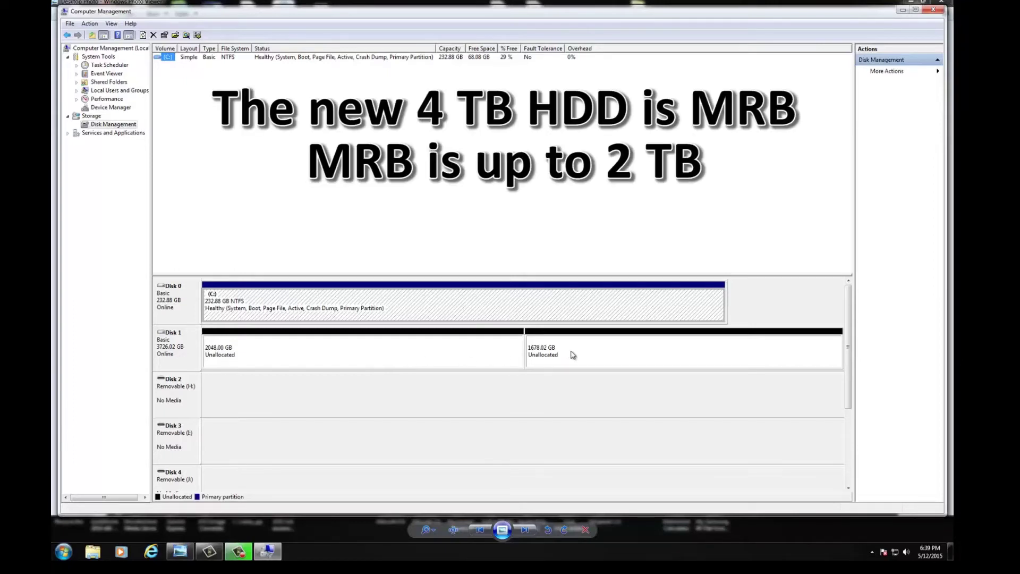
pyautogui.click(324, 352)
pyautogui.rightClick(324, 351)
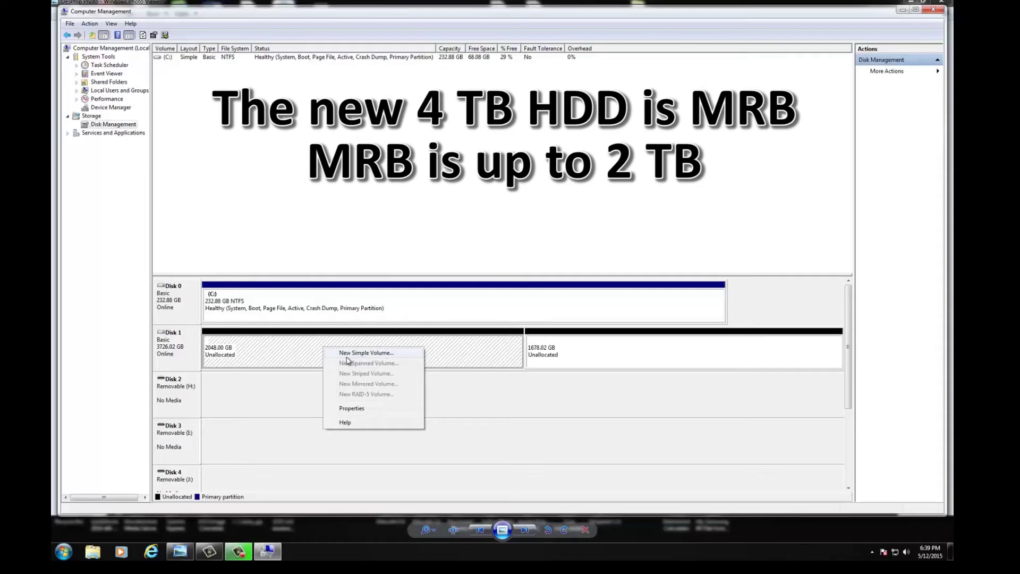
pyautogui.click(582, 356)
pyautogui.rightClick(580, 355)
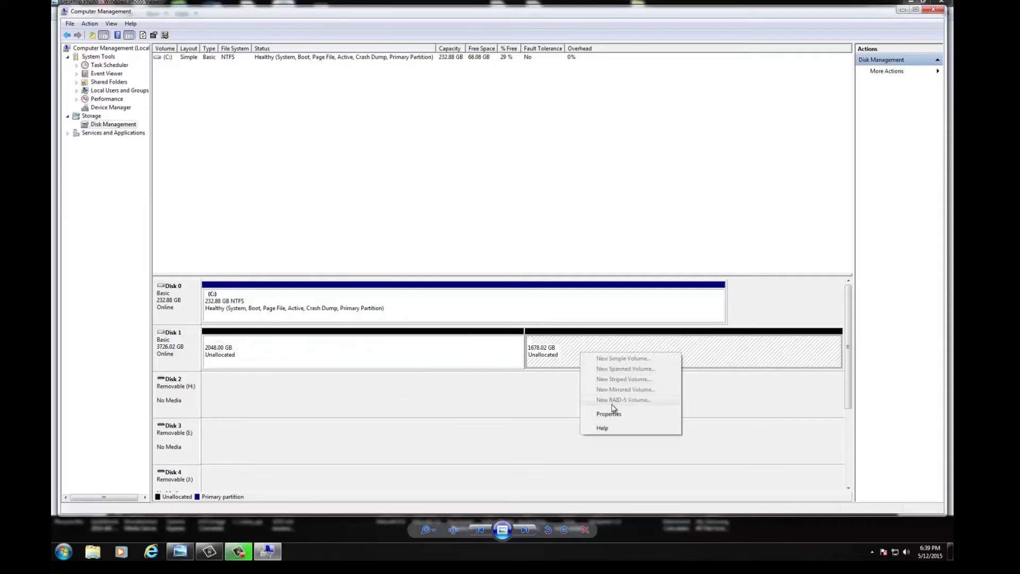
pyautogui.click(548, 408)
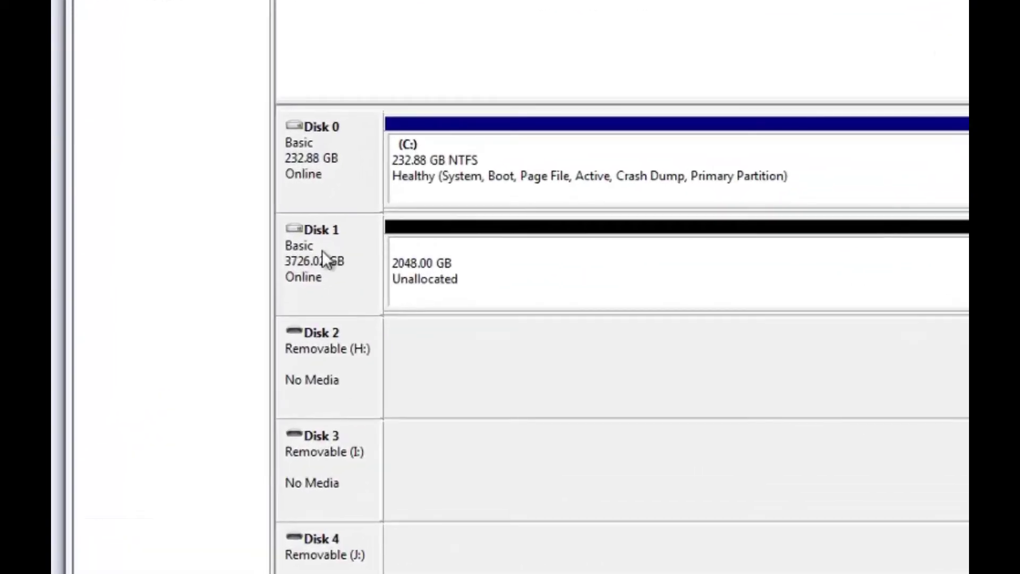
# - Convert Disk 1 to a GPT disk, merging it into one 3725.90 GB unallocated region
pyautogui.rightClick(322, 249)
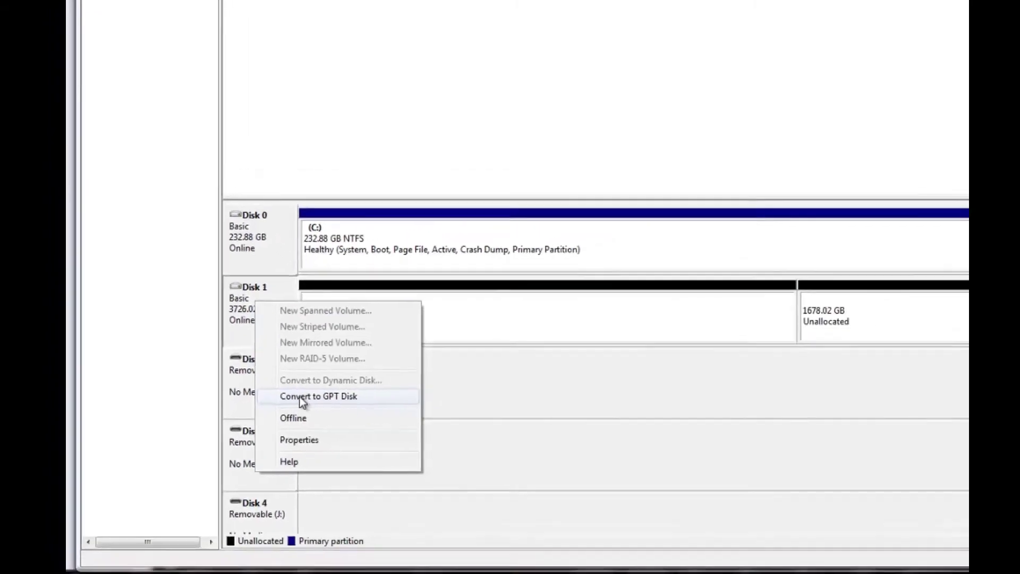
pyautogui.click(384, 385)
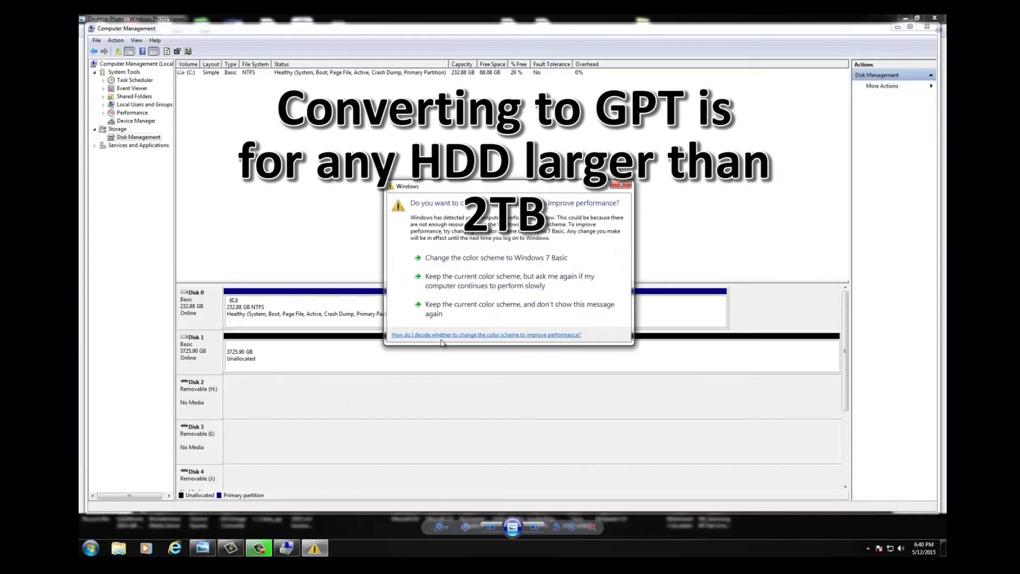
pyautogui.click(624, 186)
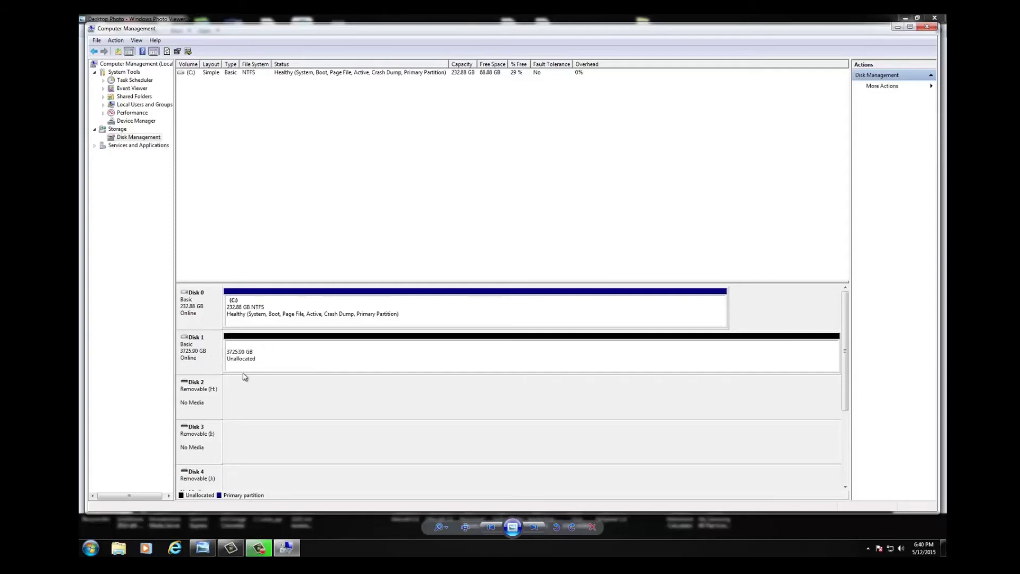
# - Create a full-size simple volume on Disk 1 as NTFS 'New Volume' with drive letter E
pyautogui.rightClick(292, 359)
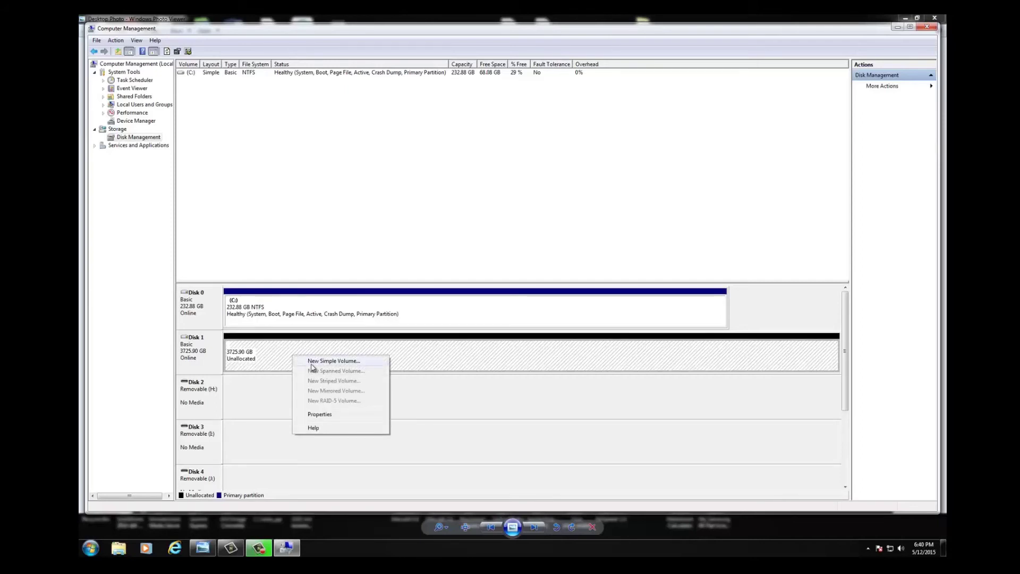
pyautogui.click(312, 364)
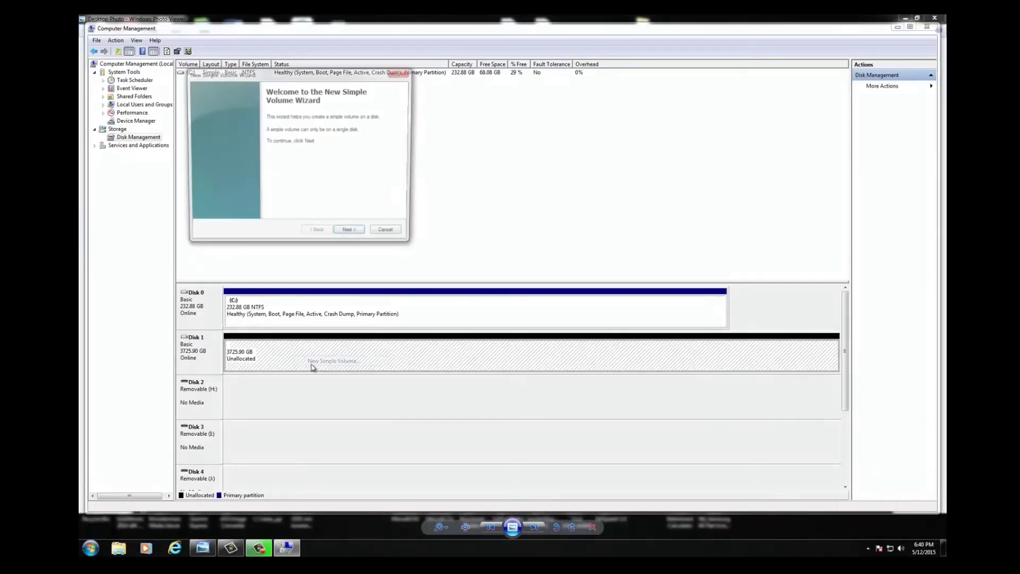
pyautogui.click(352, 234)
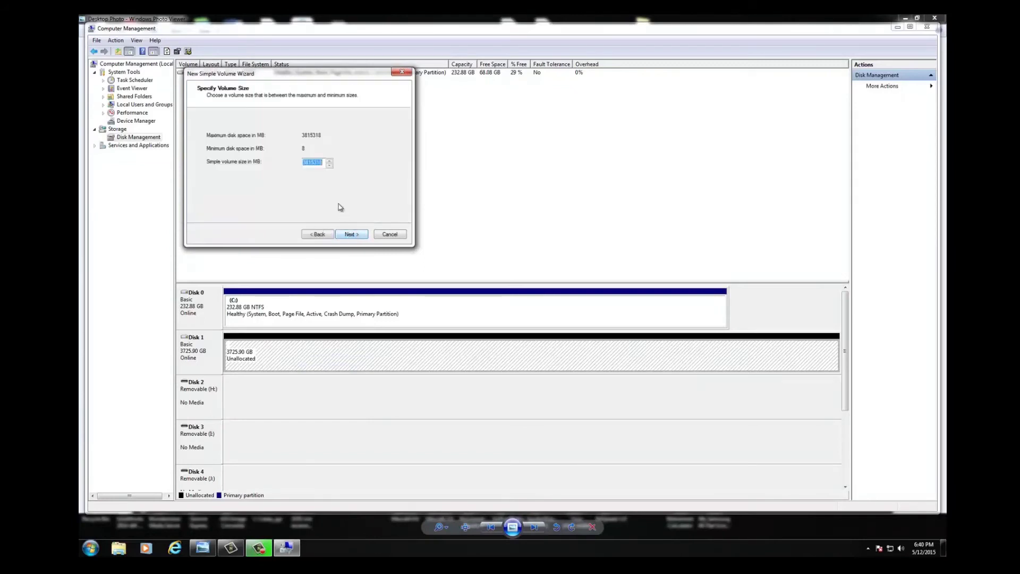
pyautogui.click(351, 234)
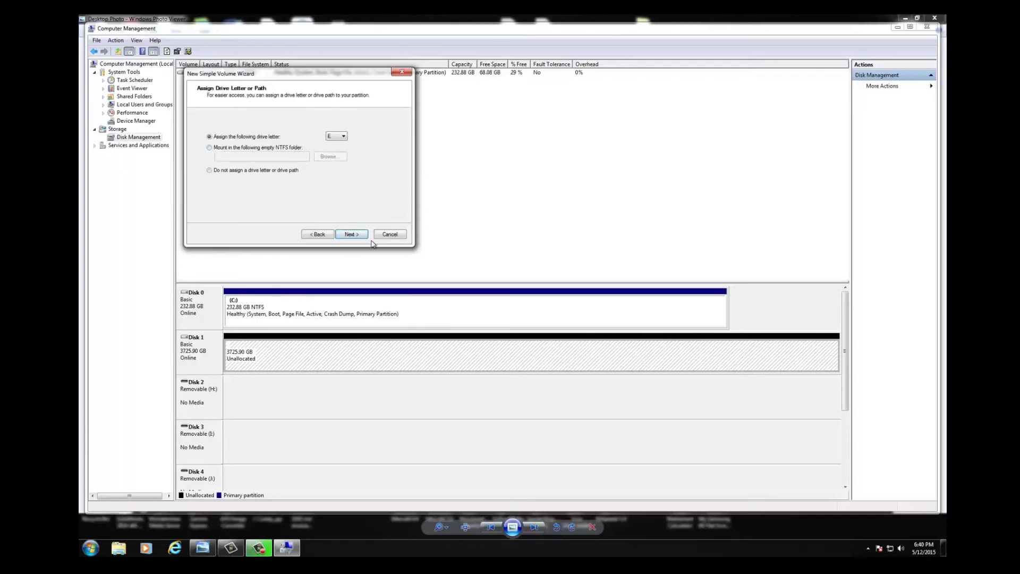
pyautogui.click(359, 238)
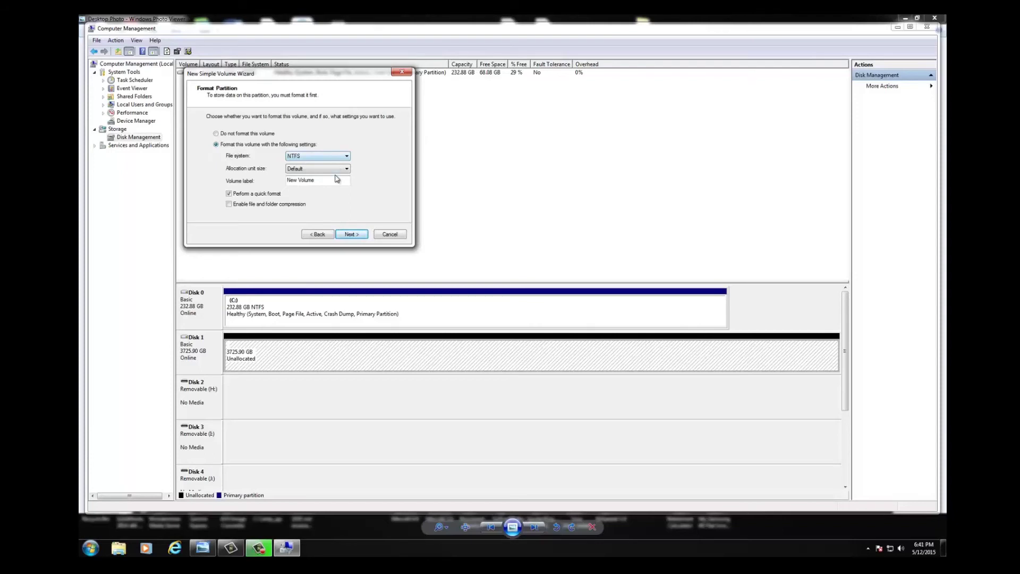
pyautogui.click(350, 235)
pyautogui.click(352, 235)
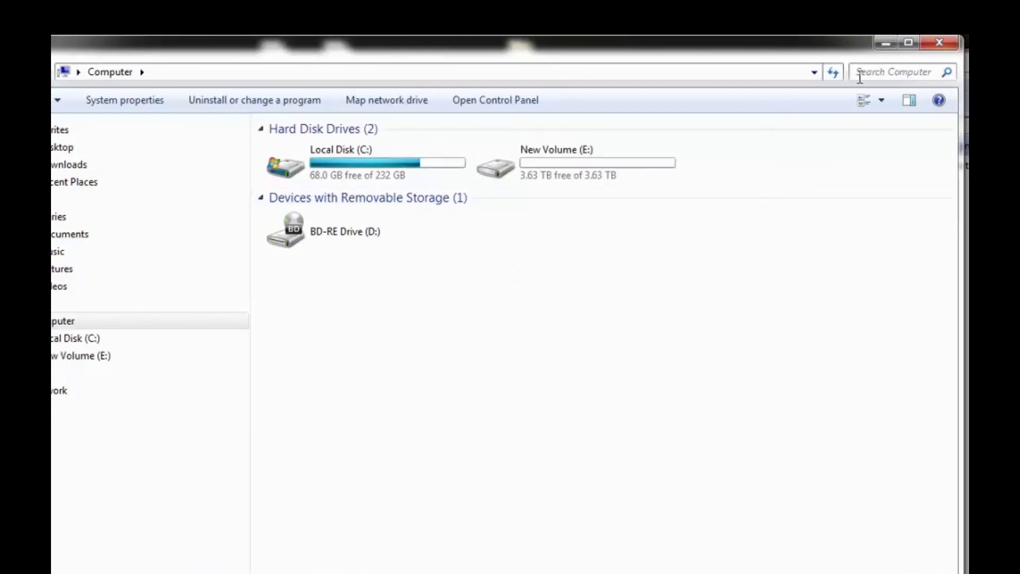
# - Select New Volume (E:) in the Computer window to show its 3.63 TB NTFS details
pyautogui.click(908, 45)
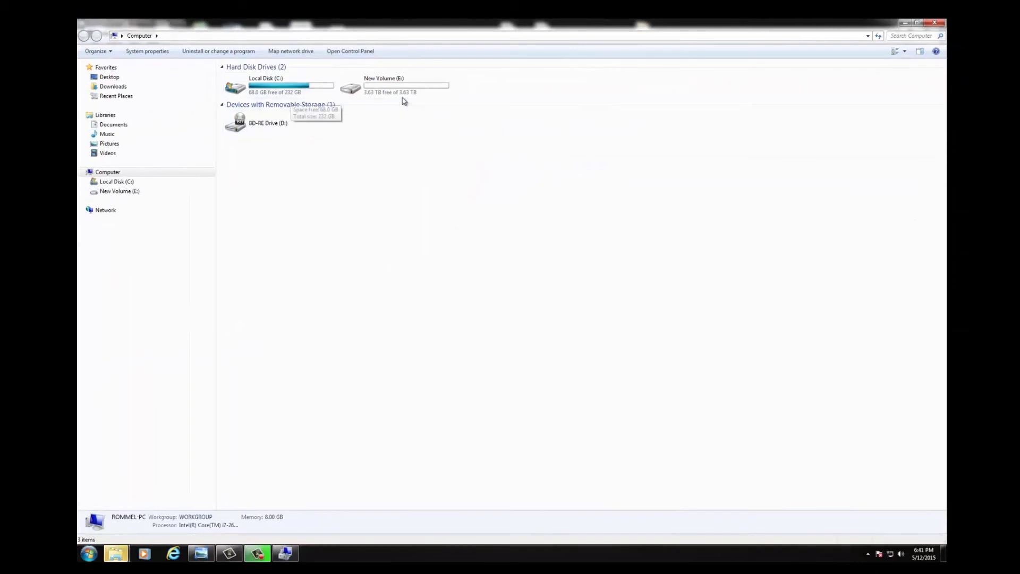
pyautogui.moveTo(405, 91)
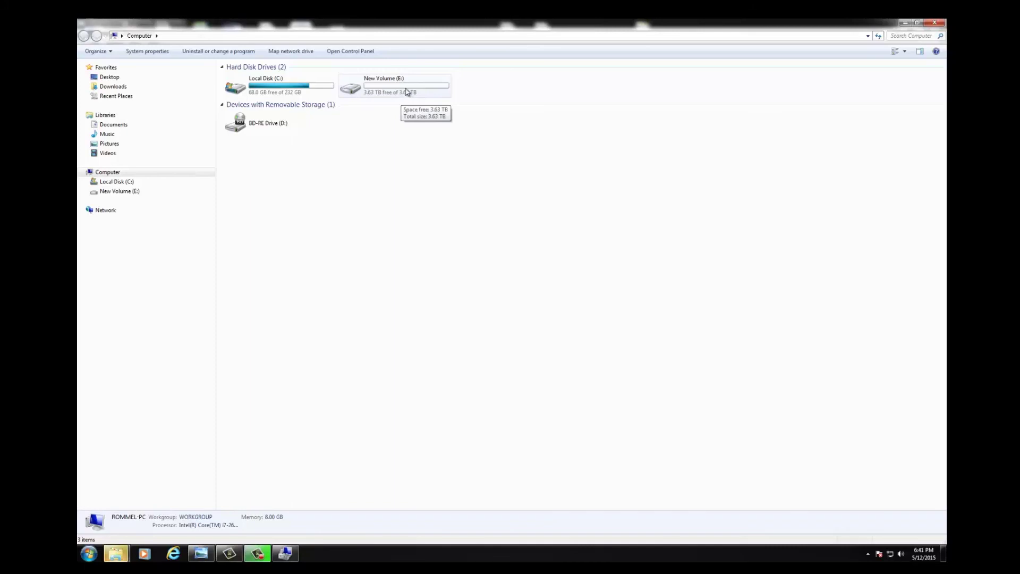
pyautogui.click(407, 92)
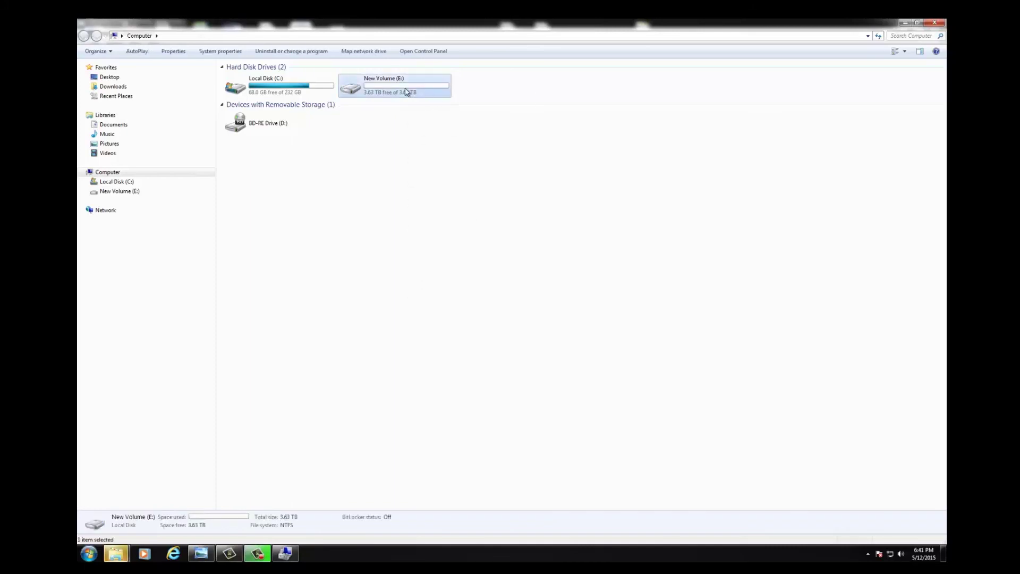
pyautogui.rightClick(407, 93)
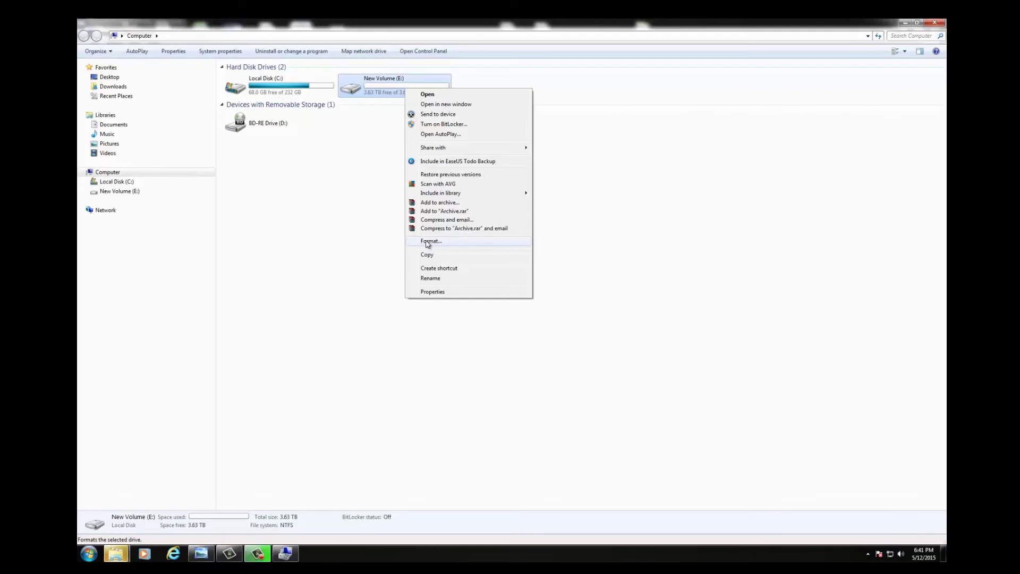
# - Quick-format New Volume (E:) as NTFS, confirming the erase warning and completion
pyautogui.click(427, 244)
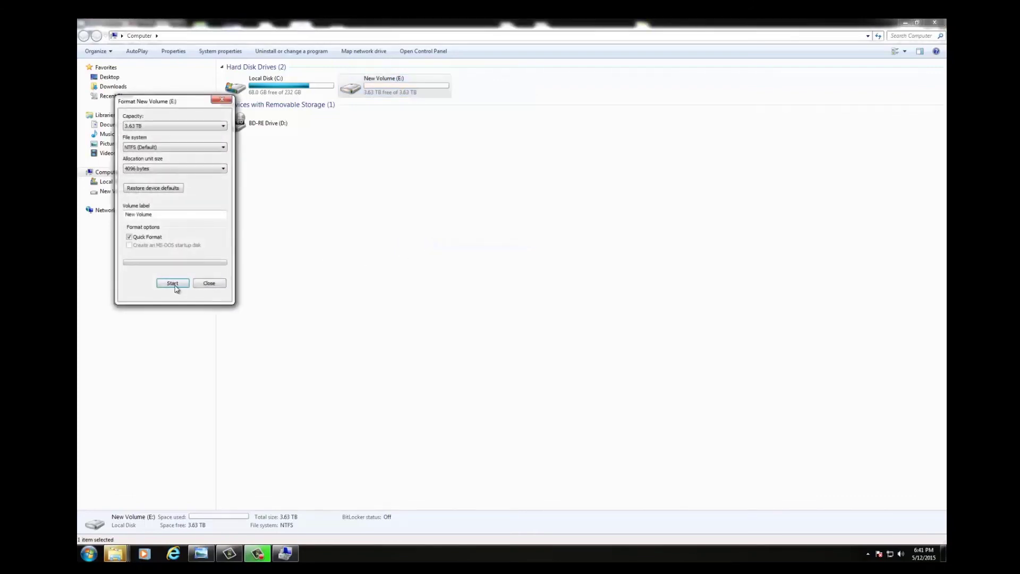
pyautogui.click(176, 285)
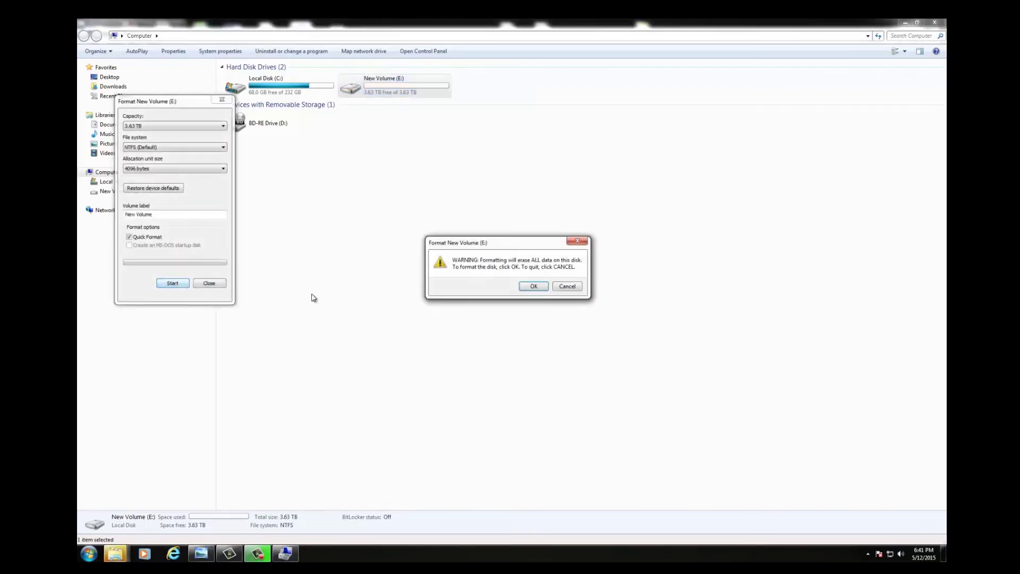
pyautogui.click(535, 287)
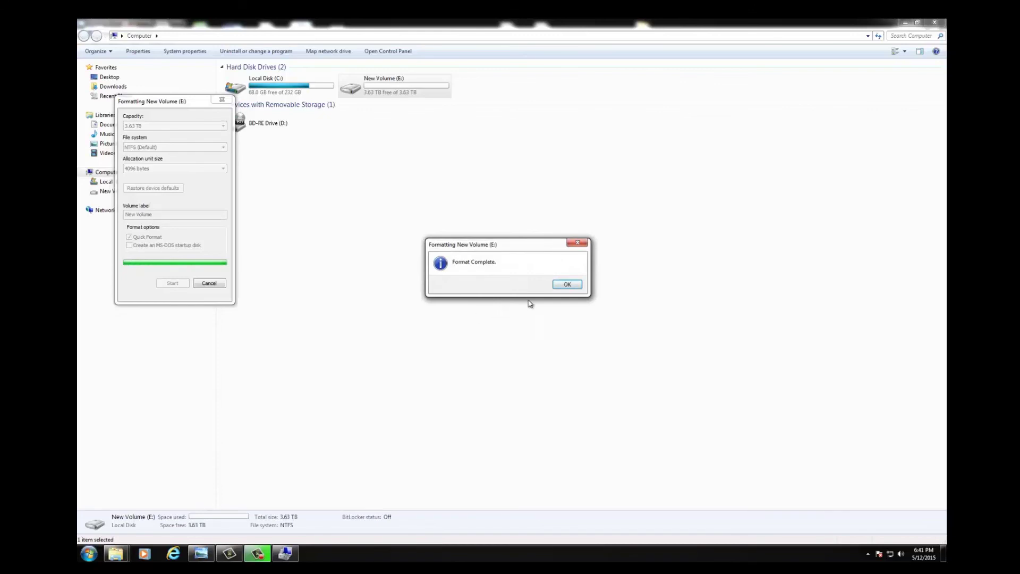
pyautogui.click(560, 287)
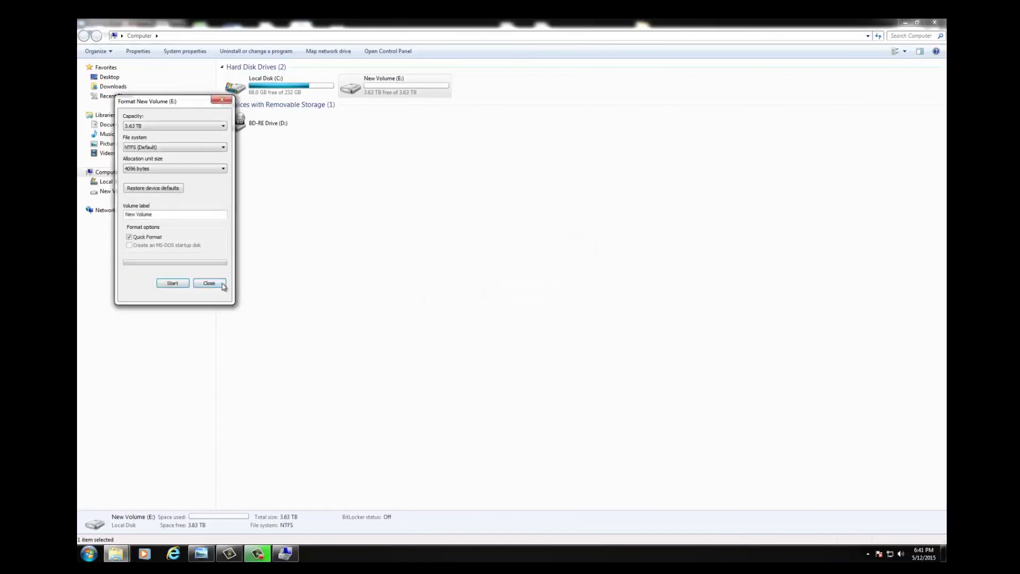
pyautogui.click(222, 285)
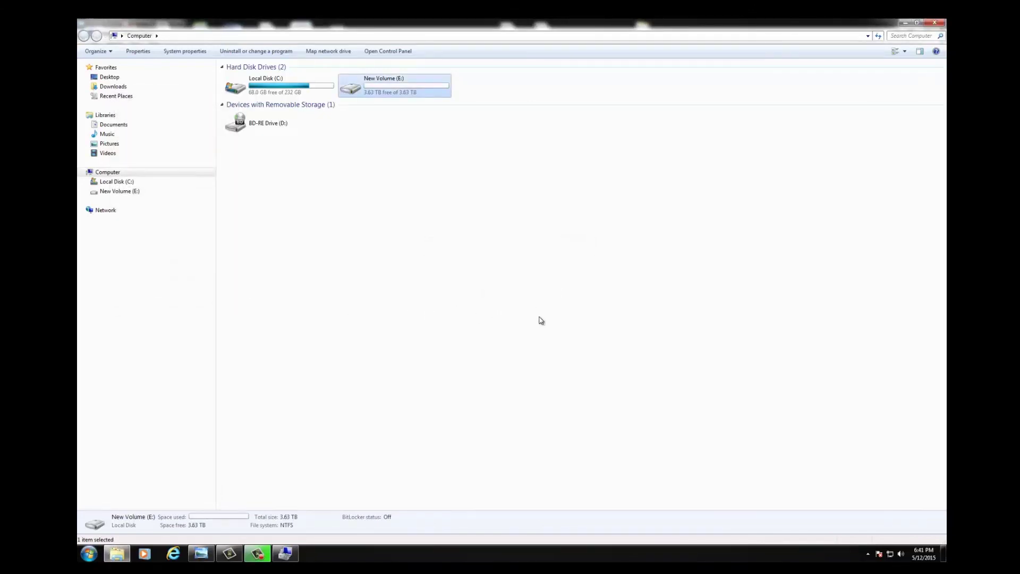